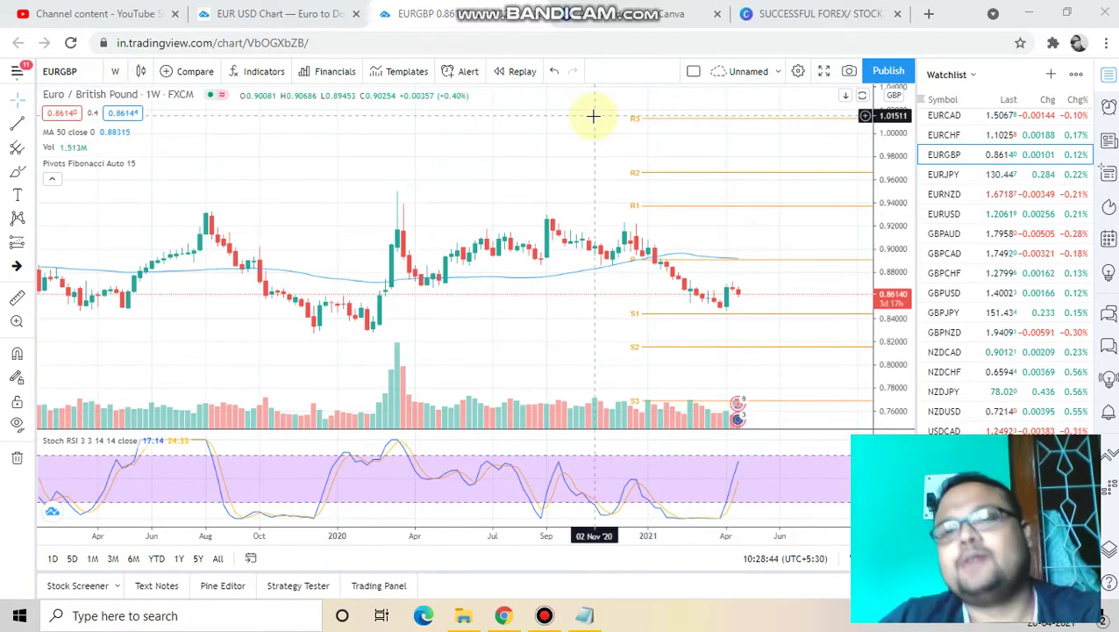
# Sketch red freehand marks (a downtrend stroke, an R2 target, a circle), then clear them
pyautogui.click(711, 11)
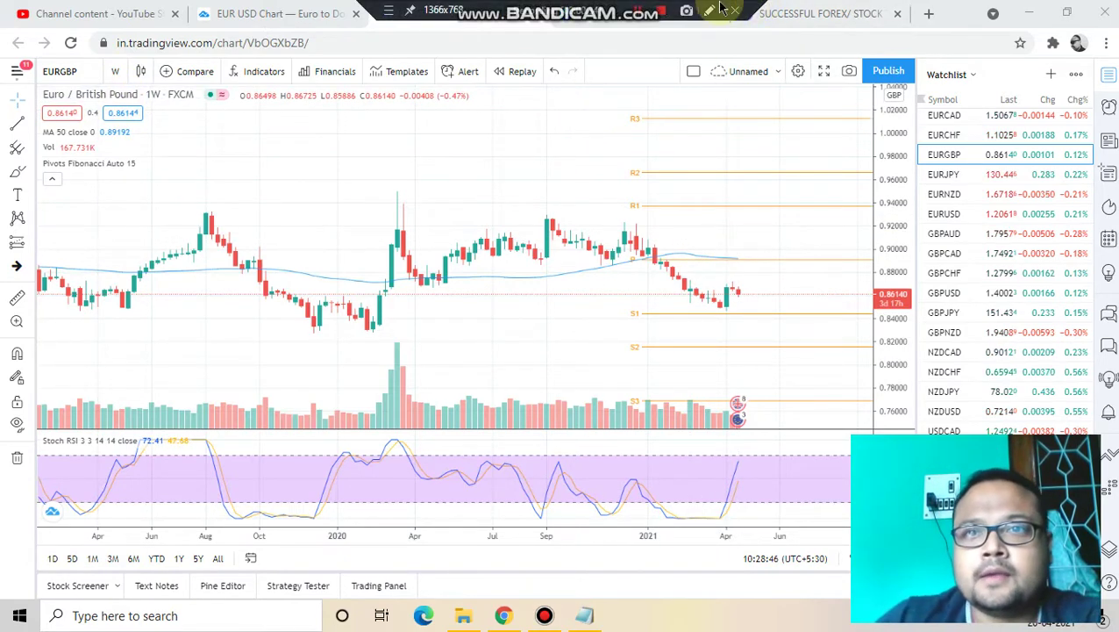
pyautogui.moveTo(635, 273); pyautogui.dragTo(677, 324)
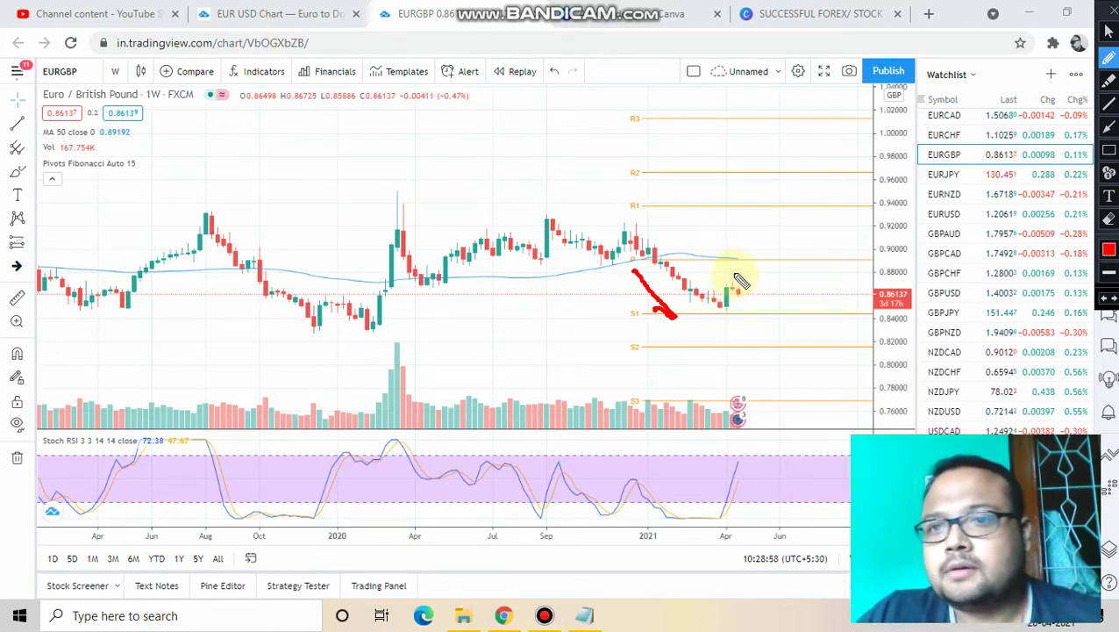
pyautogui.moveTo(796, 151)
pyautogui.mouseDown()
pyautogui.moveTo(788, 201)
pyautogui.moveTo(803, 202)
pyautogui.mouseUp()
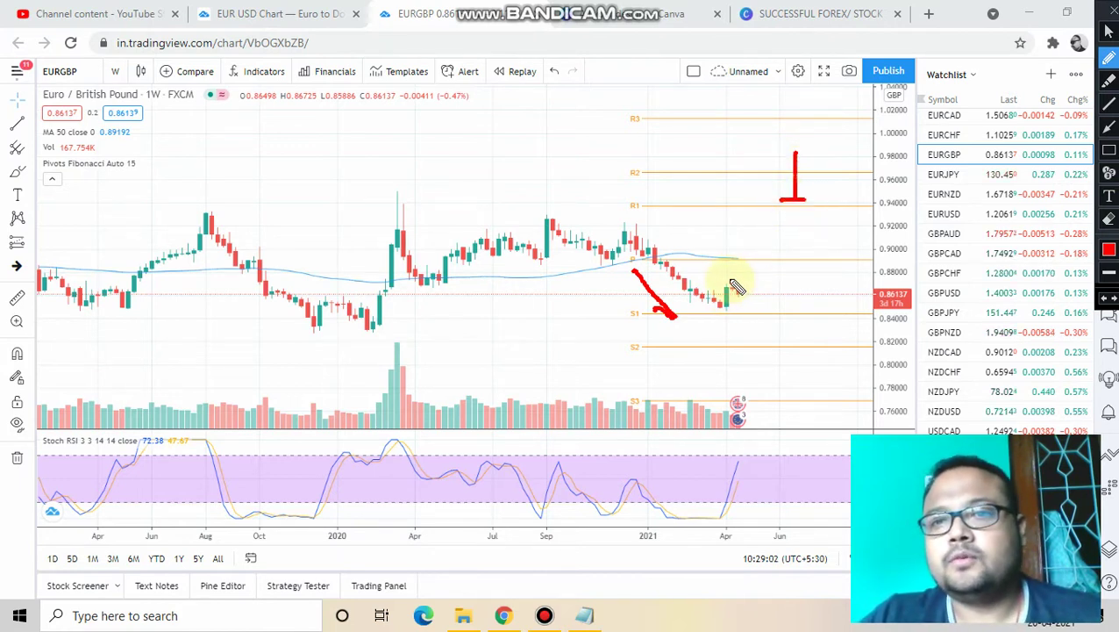
pyautogui.moveTo(727, 279)
pyautogui.mouseDown()
pyautogui.moveTo(719, 300)
pyautogui.moveTo(735, 319)
pyautogui.moveTo(735, 288)
pyautogui.mouseUp()
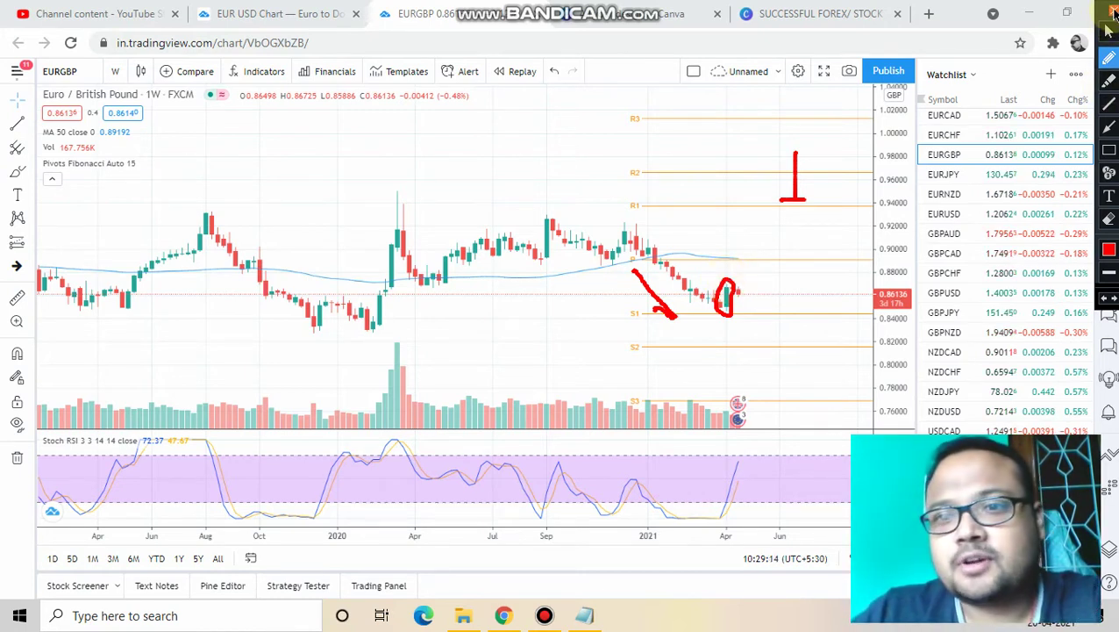
pyautogui.click(1113, 12)
pyautogui.scroll(2, 725, 299)
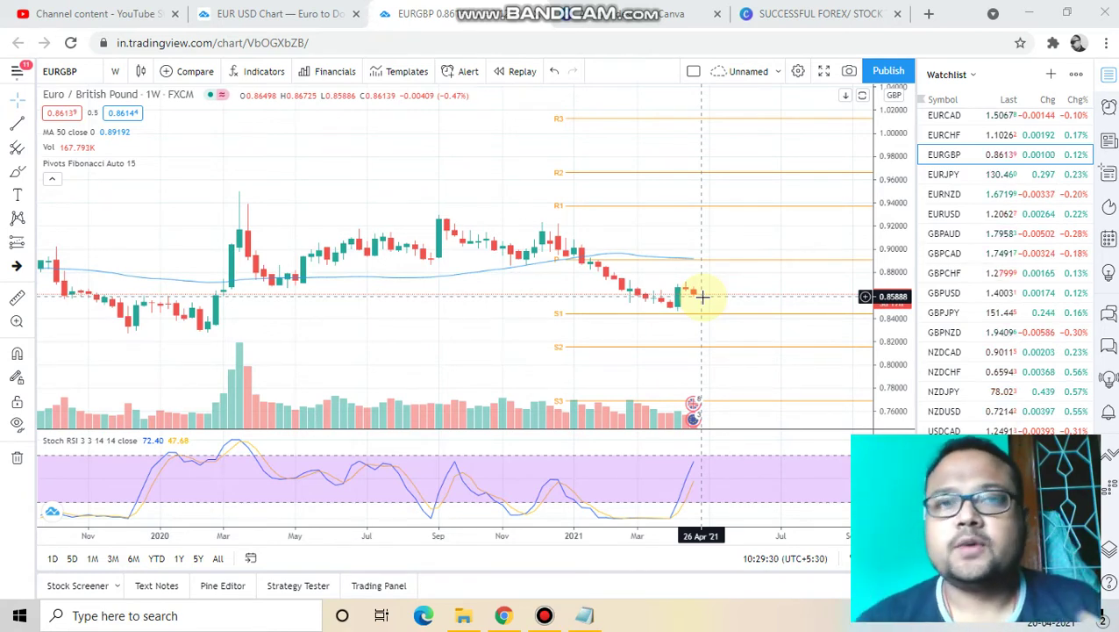
# Switch the EUR/GBP chart to the 4 hours interval and adjust the visible time range
pyautogui.click(112, 72)
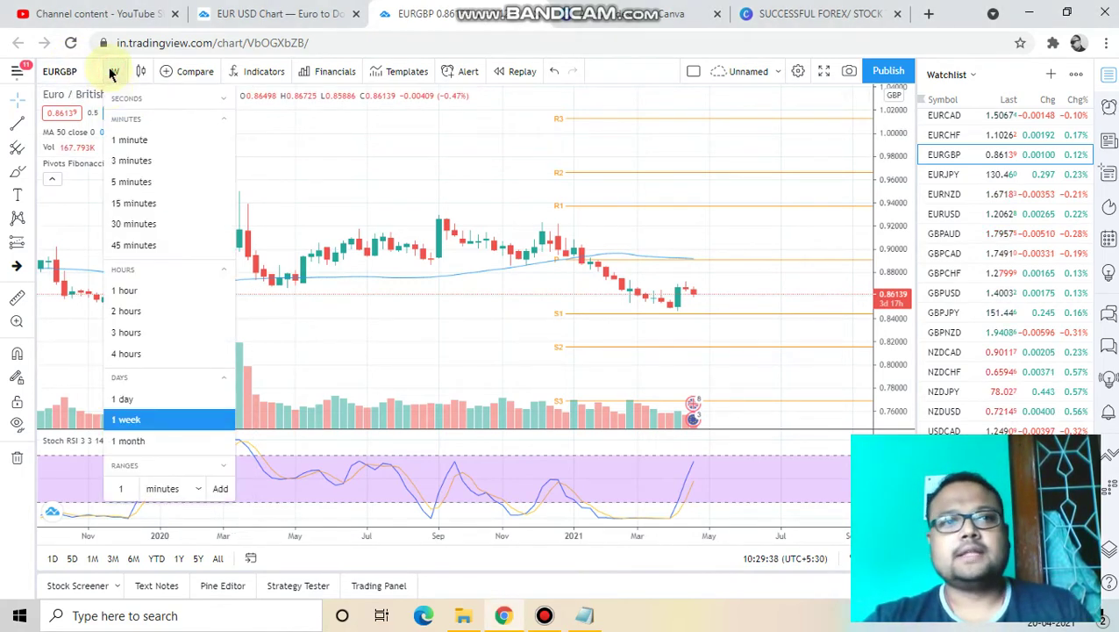
pyautogui.click(132, 355)
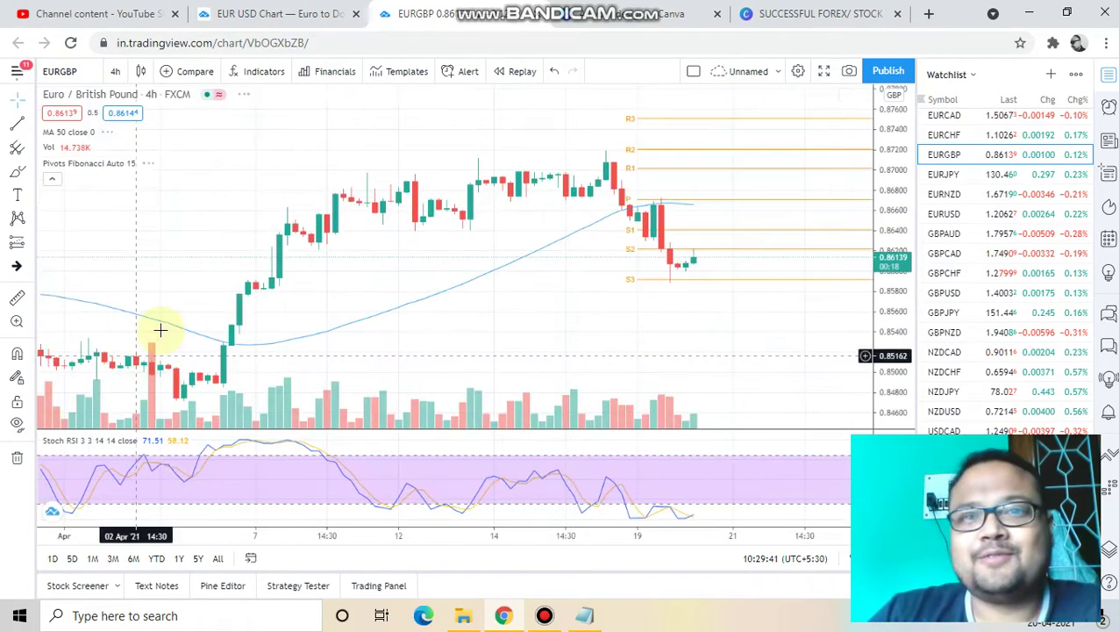
pyautogui.scroll(-4, 294, 191)
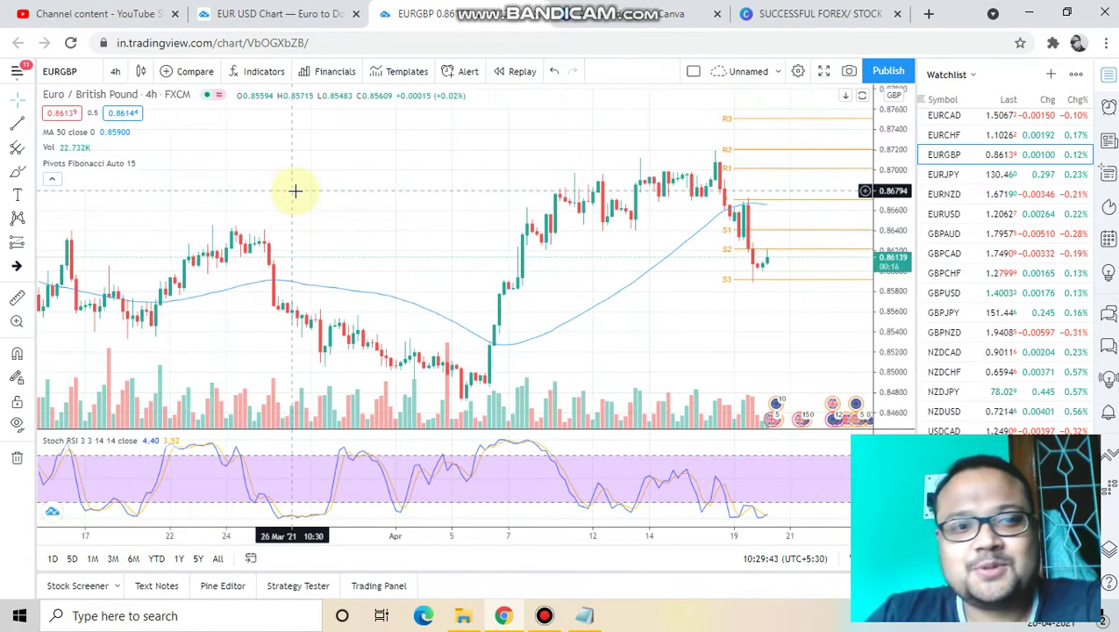
pyautogui.scroll(-3, 347, 210)
pyautogui.scroll(-3, 352, 207)
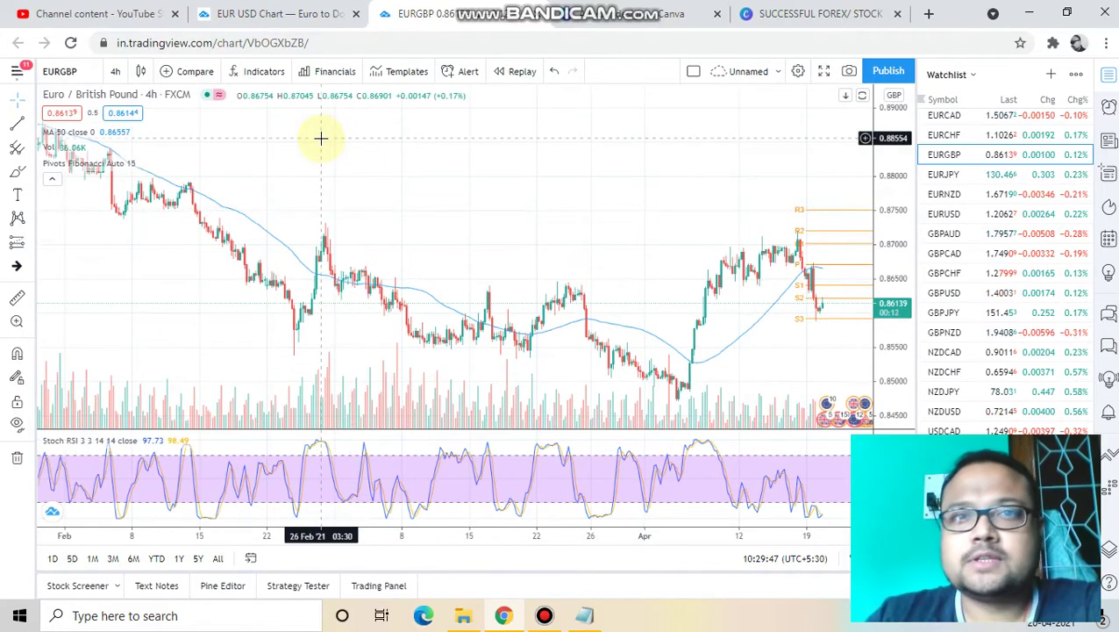
pyautogui.scroll(-3, 321, 138)
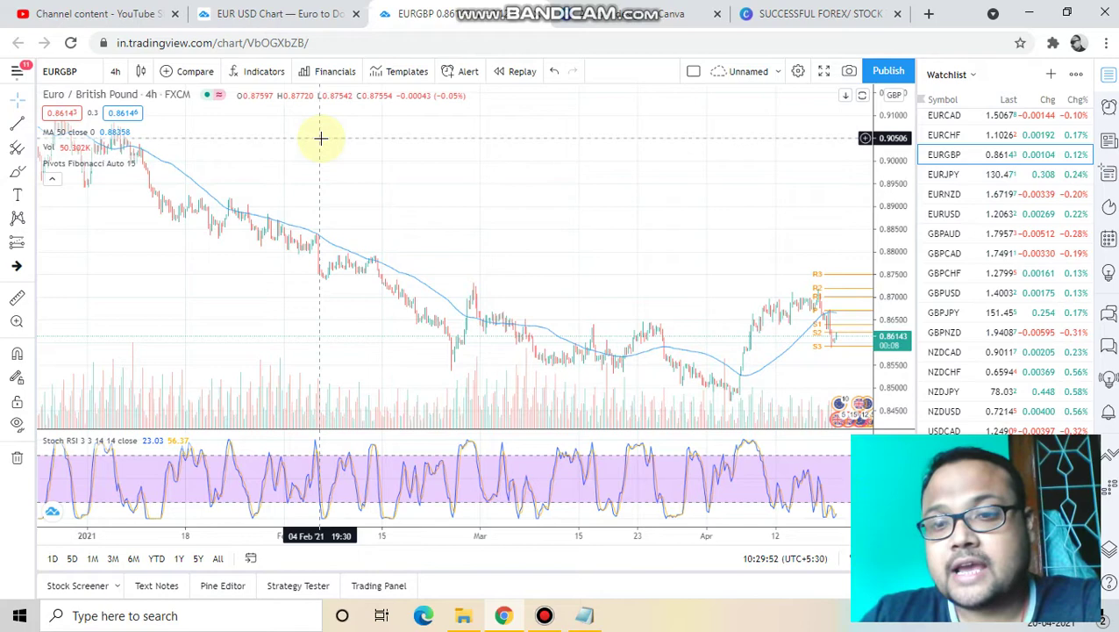
pyautogui.scroll(5, 321, 138)
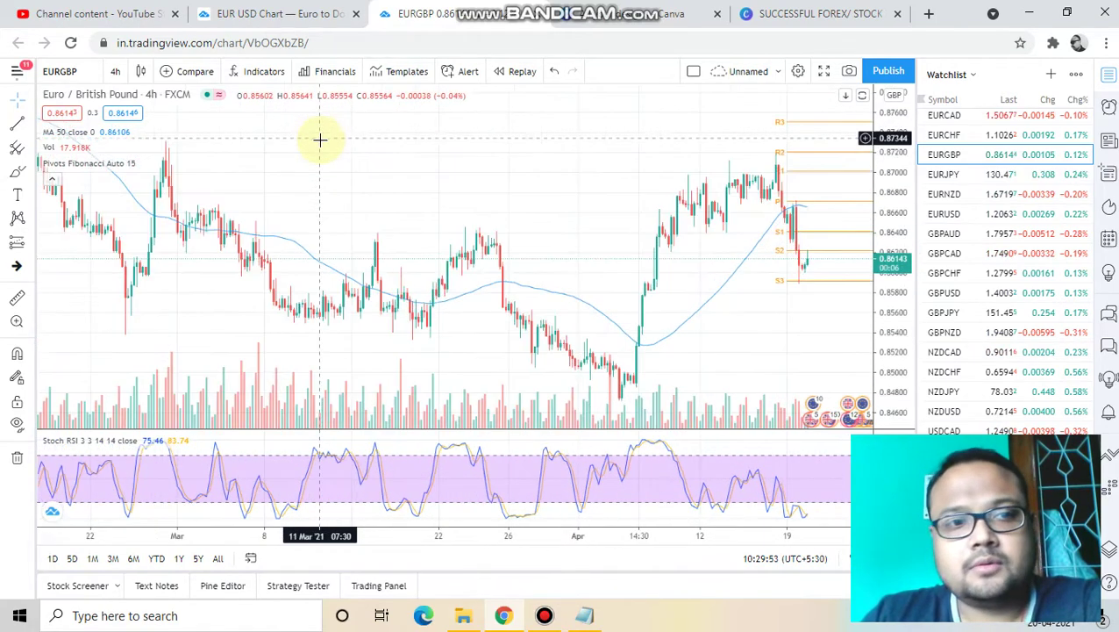
pyautogui.scroll(2, 138, 150)
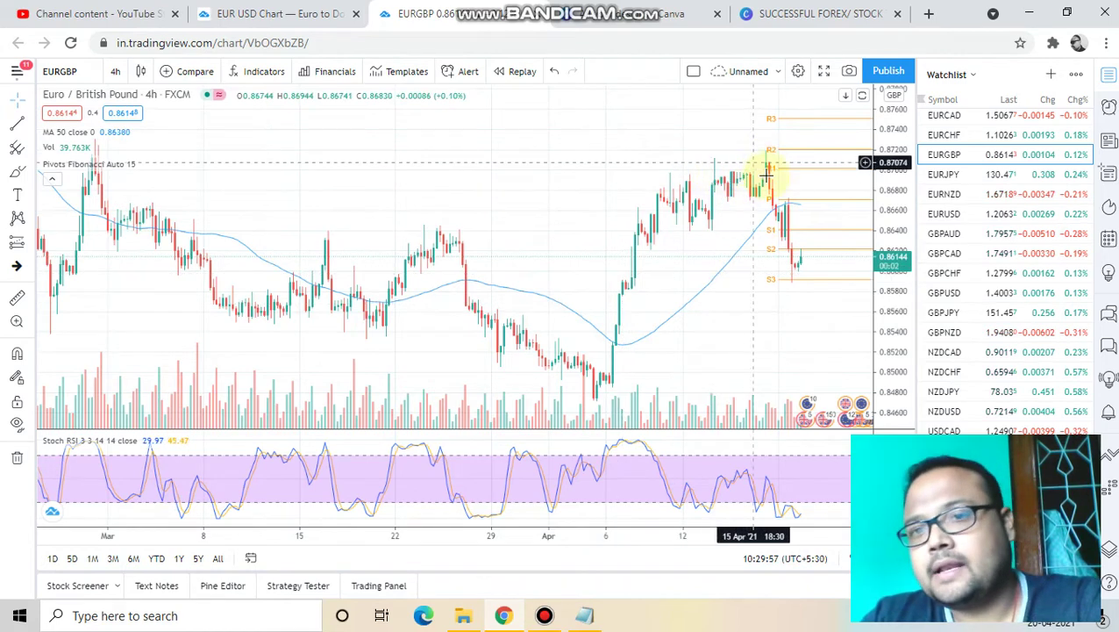
pyautogui.scroll(-2, 751, 218)
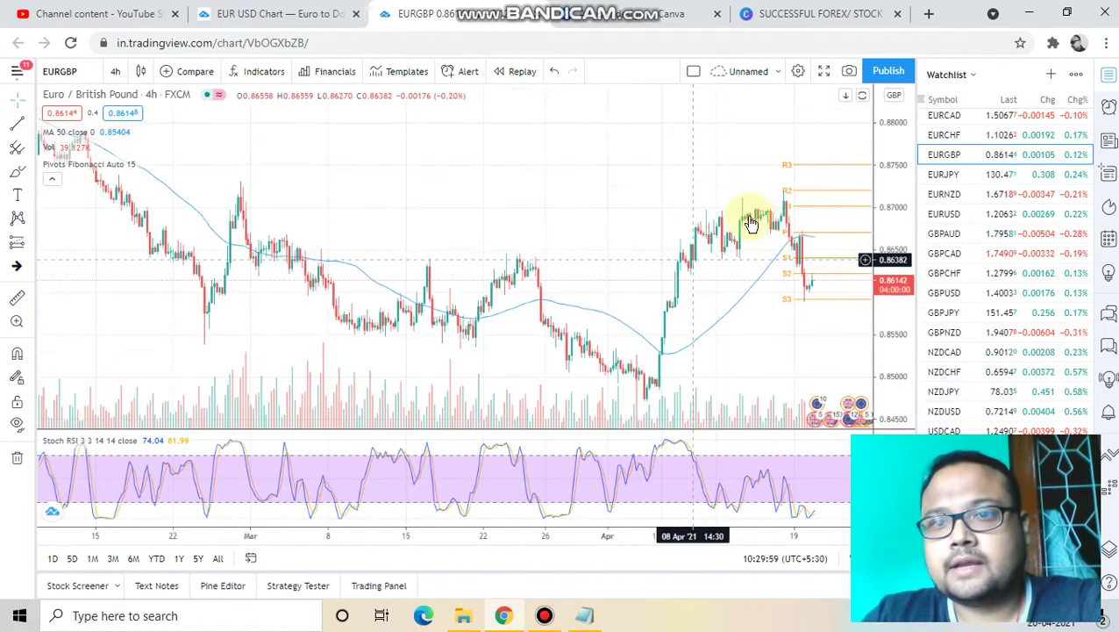
pyautogui.click(29, 123)
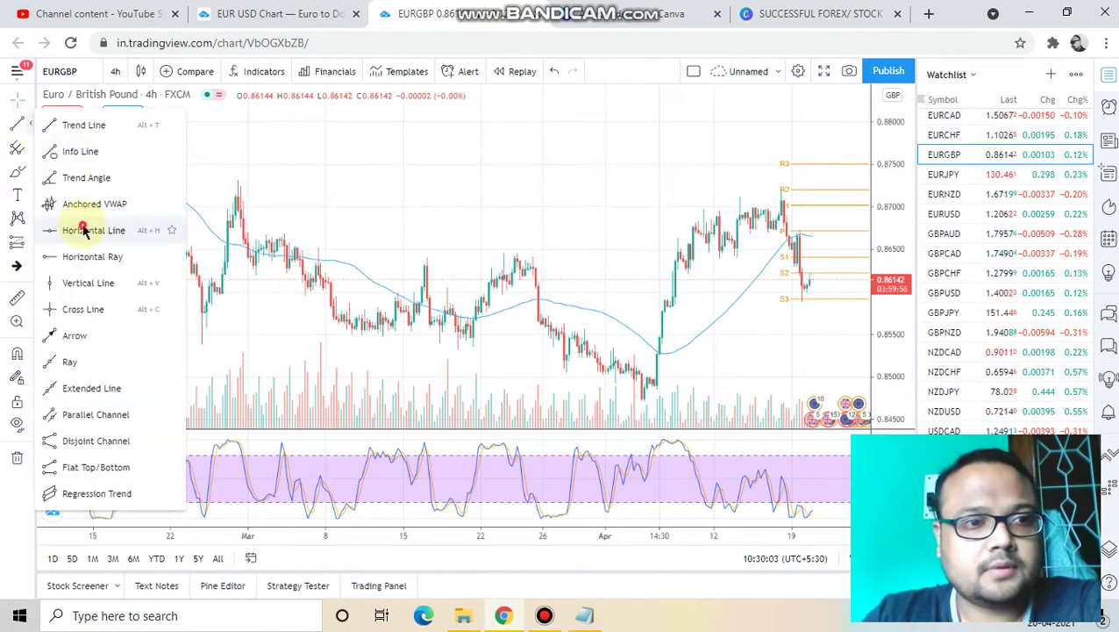
# Draw black horizontal lines at 0.87234 for resistance and 0.84719 for support
pyautogui.click(85, 230)
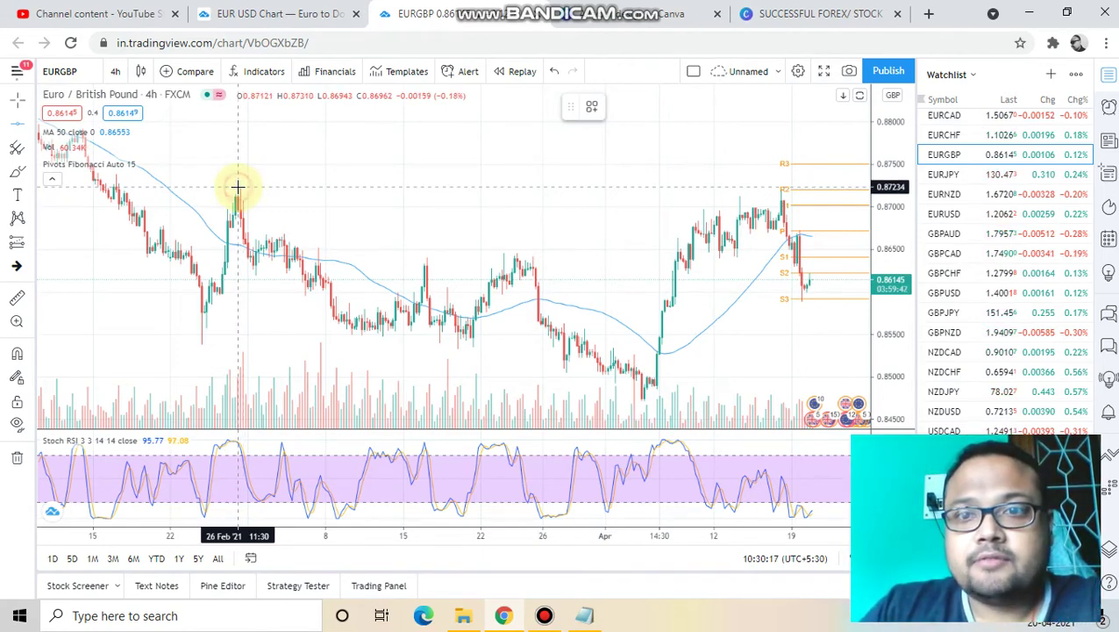
pyautogui.click(238, 187)
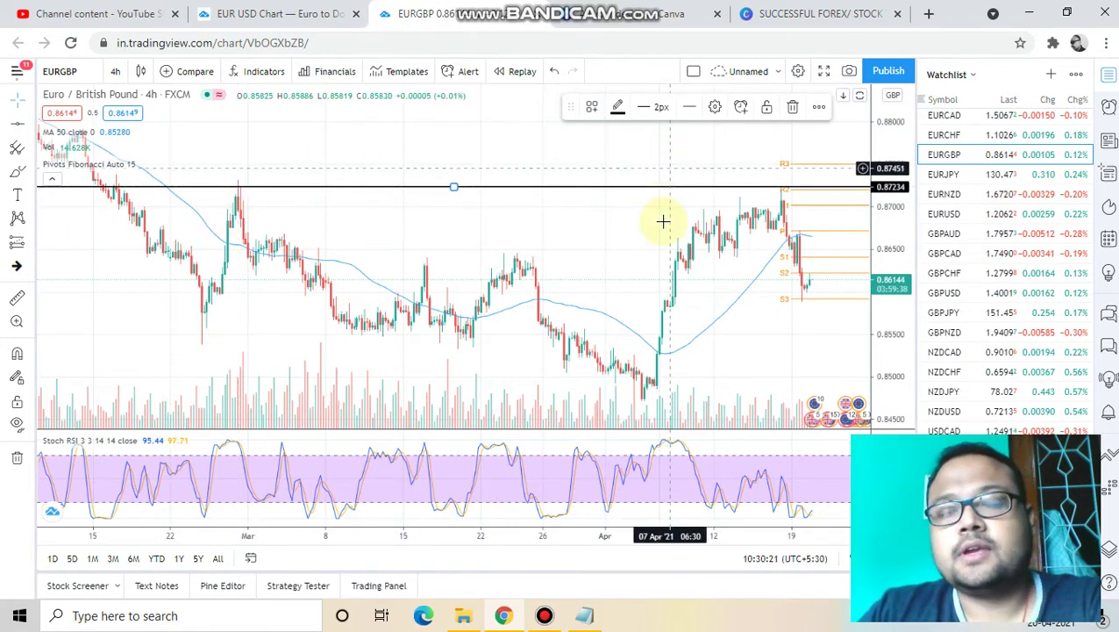
pyautogui.scroll(3, 662, 223)
pyautogui.scroll(-2, 663, 223)
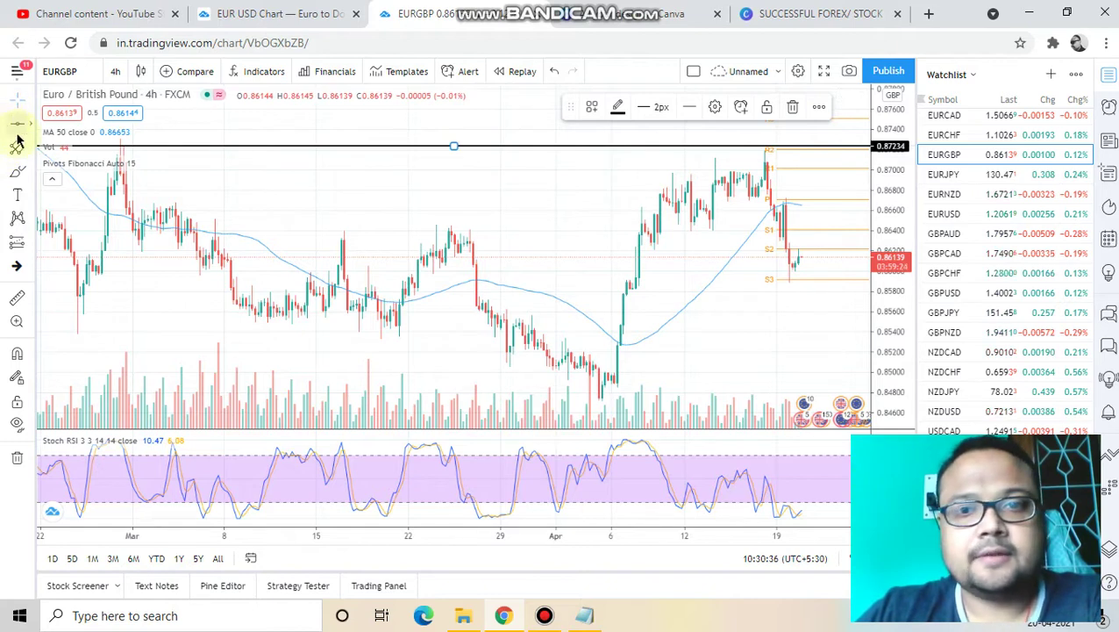
pyautogui.click(560, 375)
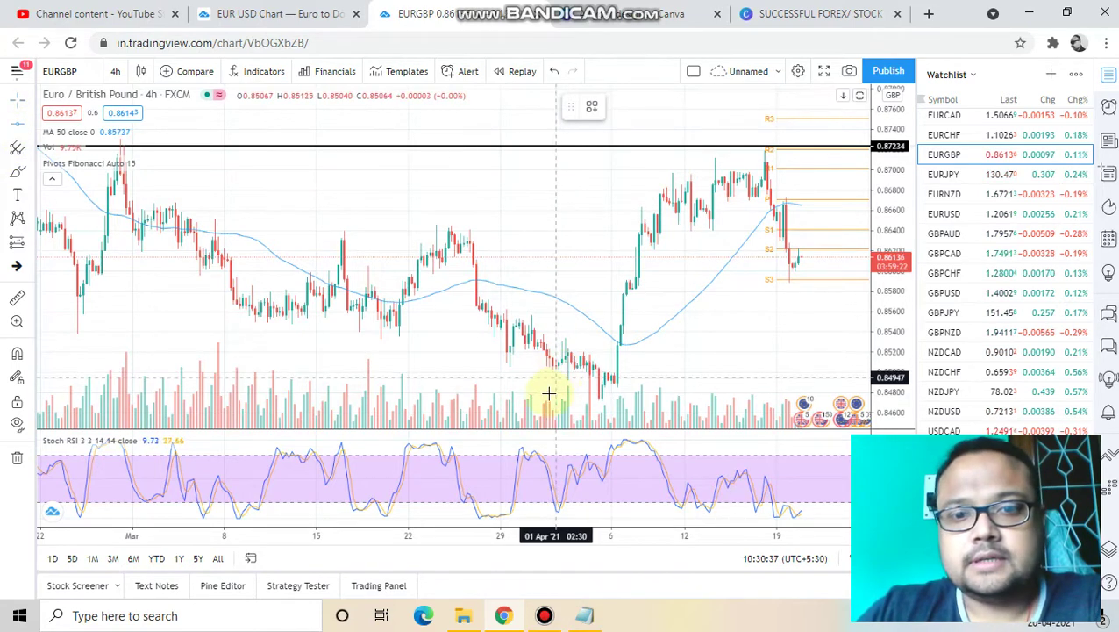
pyautogui.click(543, 399)
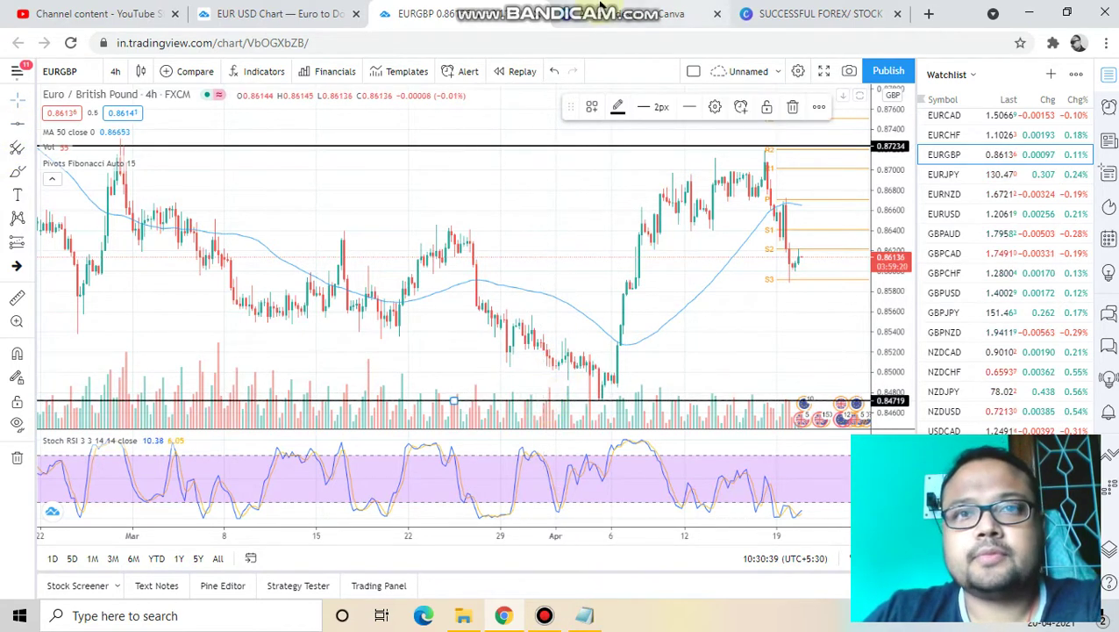
pyautogui.click(711, 13)
# Write a red R at resistance and an S at support, circle the latest candles and Stoch RSI lows, and note a price
pyautogui.moveTo(512, 157)
pyautogui.mouseDown()
pyautogui.moveTo(497, 167)
pyautogui.moveTo(539, 173)
pyautogui.mouseUp()
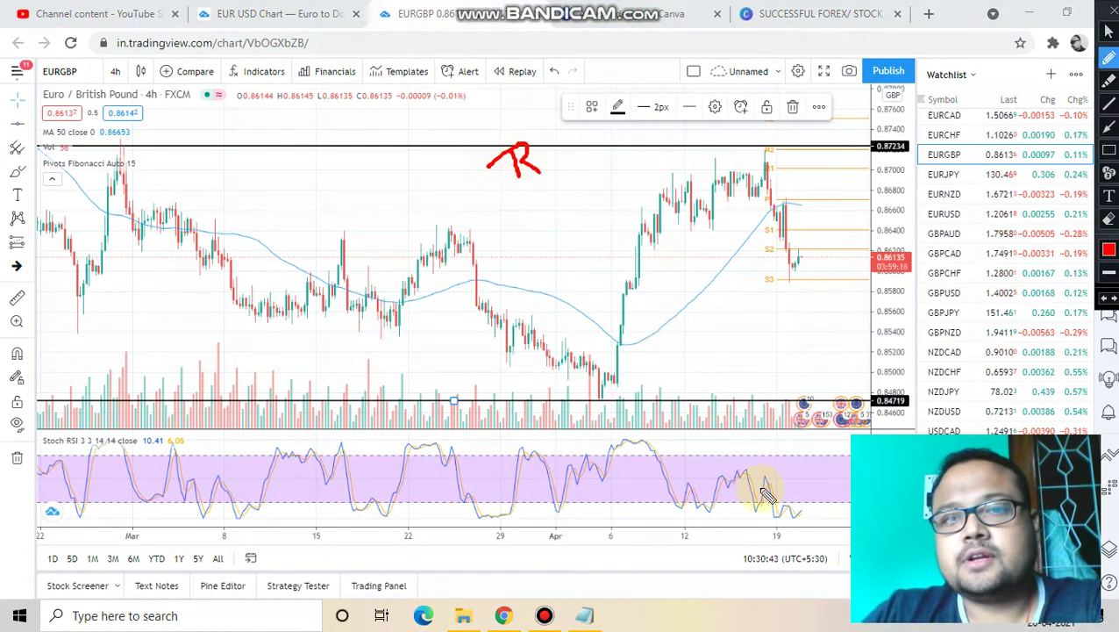
pyautogui.moveTo(650, 386); pyautogui.dragTo(640, 418)
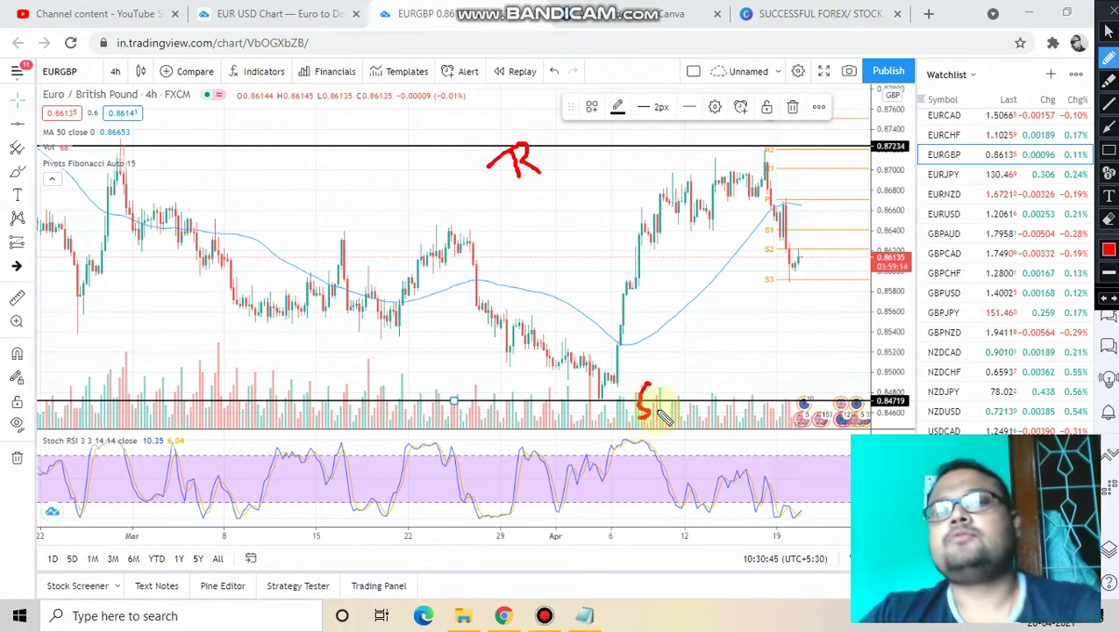
pyautogui.moveTo(808, 242)
pyautogui.mouseDown()
pyautogui.moveTo(795, 244)
pyautogui.moveTo(780, 281)
pyautogui.moveTo(819, 256)
pyautogui.moveTo(788, 240)
pyautogui.mouseUp()
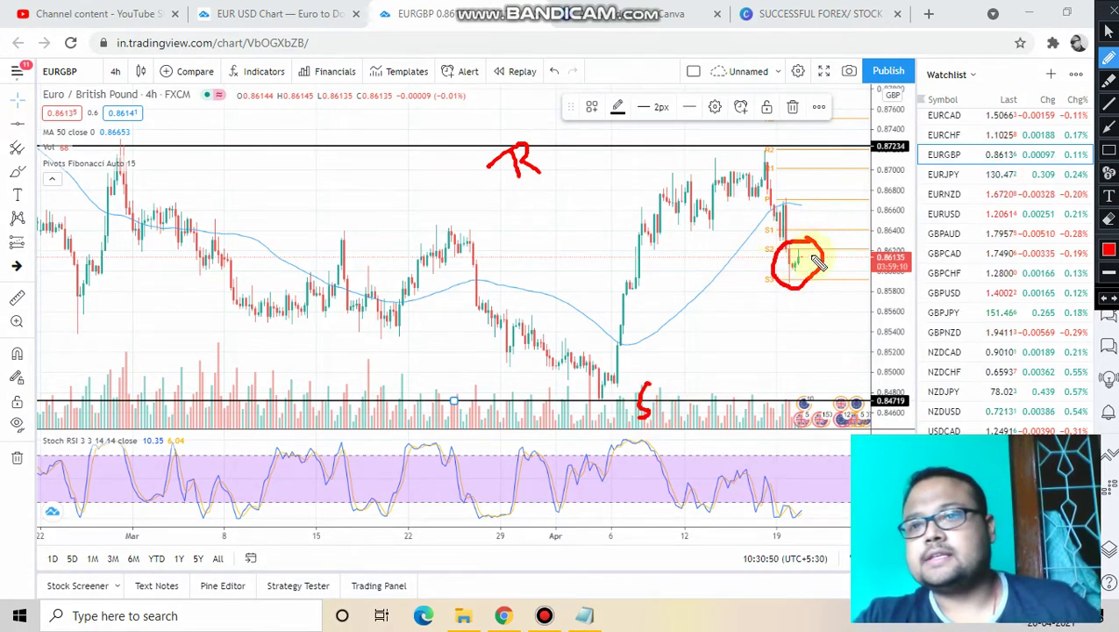
pyautogui.moveTo(901, 327); pyautogui.dragTo(903, 342)
pyautogui.click(928, 342)
pyautogui.moveTo(961, 316)
pyautogui.mouseDown()
pyautogui.moveTo(951, 346)
pyautogui.moveTo(964, 314)
pyautogui.moveTo(987, 320)
pyautogui.moveTo(1019, 295)
pyautogui.moveTo(1040, 356)
pyautogui.mouseUp()
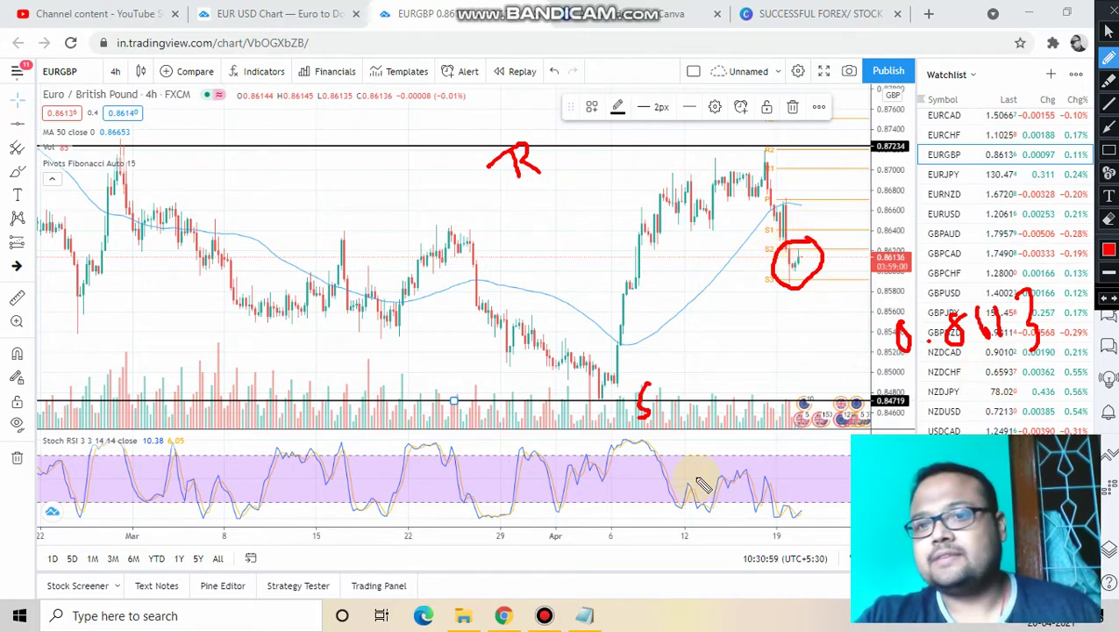
pyautogui.moveTo(774, 478)
pyautogui.mouseDown()
pyautogui.moveTo(749, 497)
pyautogui.moveTo(805, 531)
pyautogui.moveTo(800, 489)
pyautogui.mouseUp()
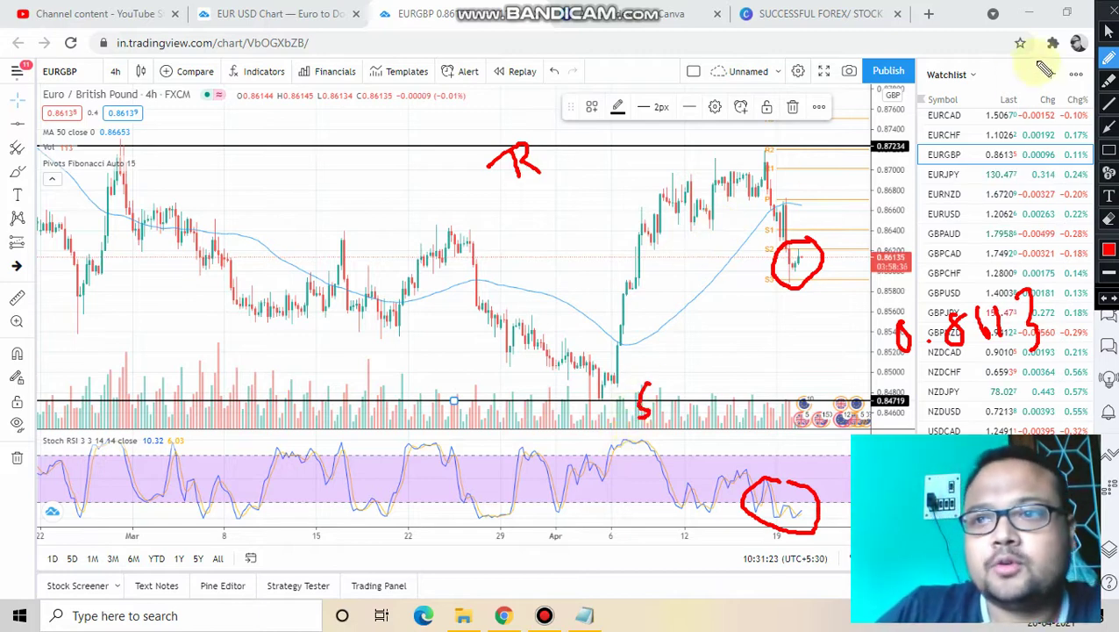
# Switch the brush to green and draw up/down strokes around the red circle plus a line at resistance
pyautogui.click(1111, 248)
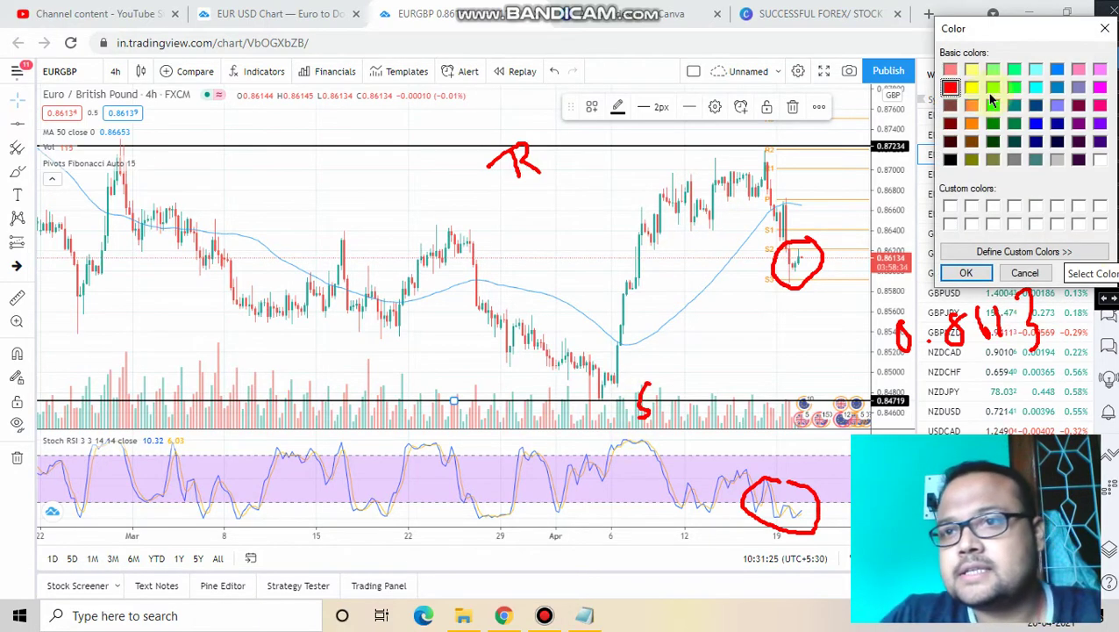
pyautogui.click(992, 105)
pyautogui.click(966, 273)
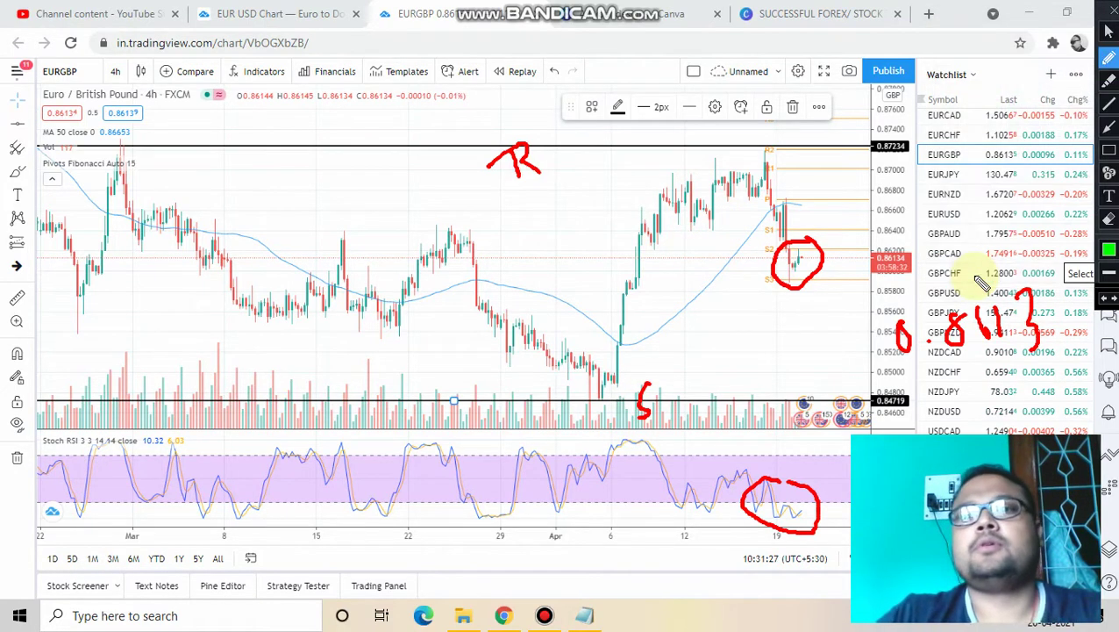
pyautogui.moveTo(822, 239); pyautogui.dragTo(831, 180)
pyautogui.moveTo(821, 316); pyautogui.dragTo(821, 340)
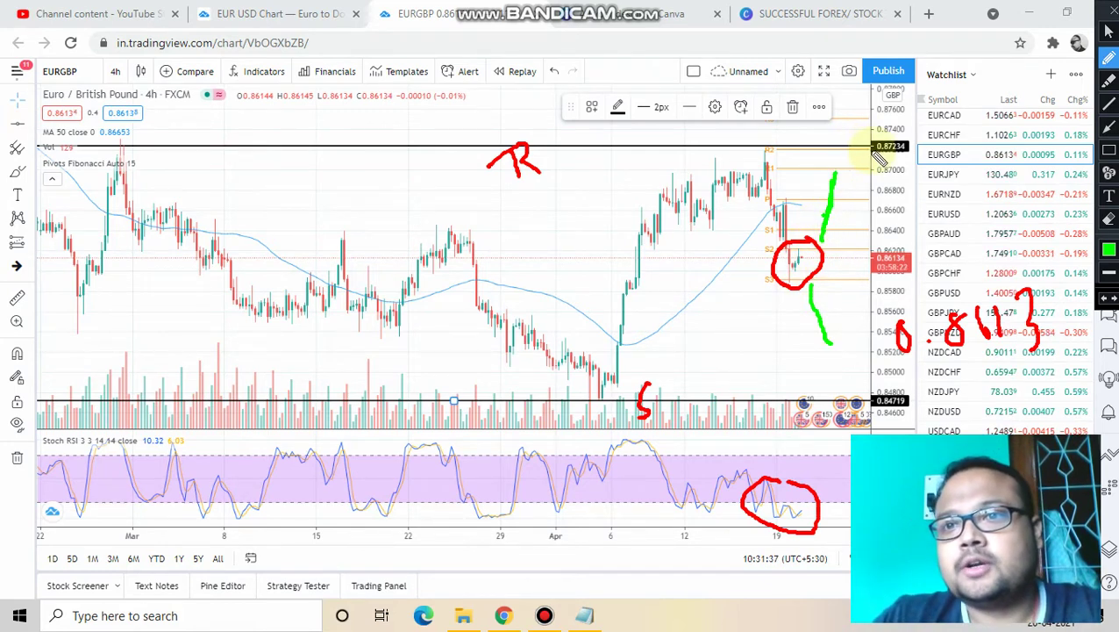
pyautogui.moveTo(741, 147); pyautogui.dragTo(837, 146)
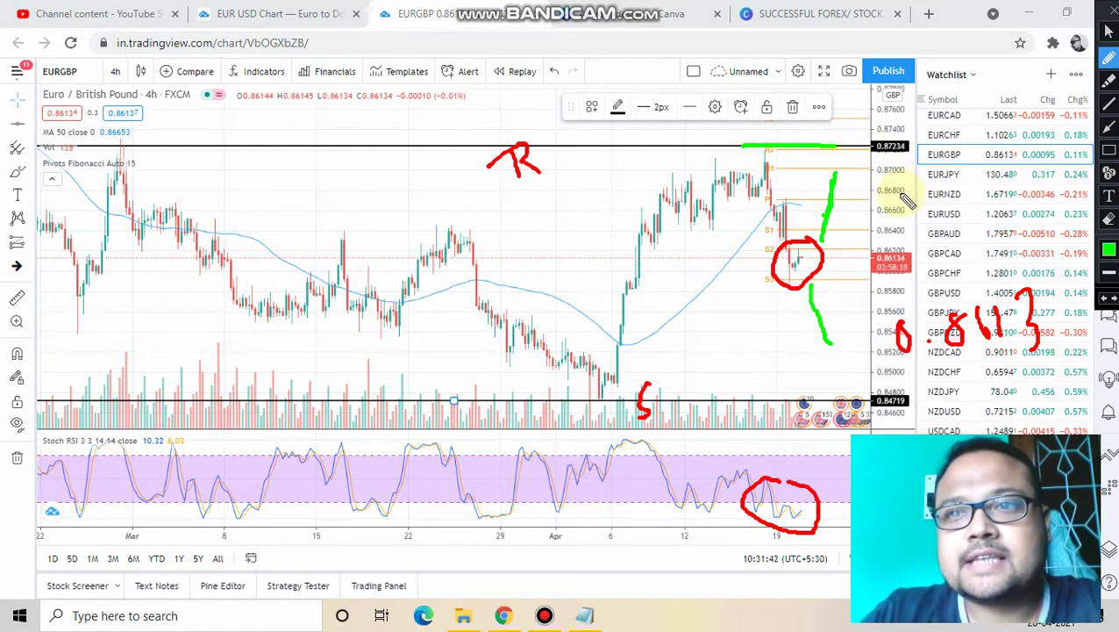
# Write and circle a green 8.12 note, add green shapes on the left candles, extend the downstroke, add a check mark
pyautogui.moveTo(975, 173)
pyautogui.mouseDown()
pyautogui.moveTo(959, 215)
pyautogui.moveTo(974, 174)
pyautogui.moveTo(1056, 207)
pyautogui.moveTo(1049, 238)
pyautogui.mouseUp()
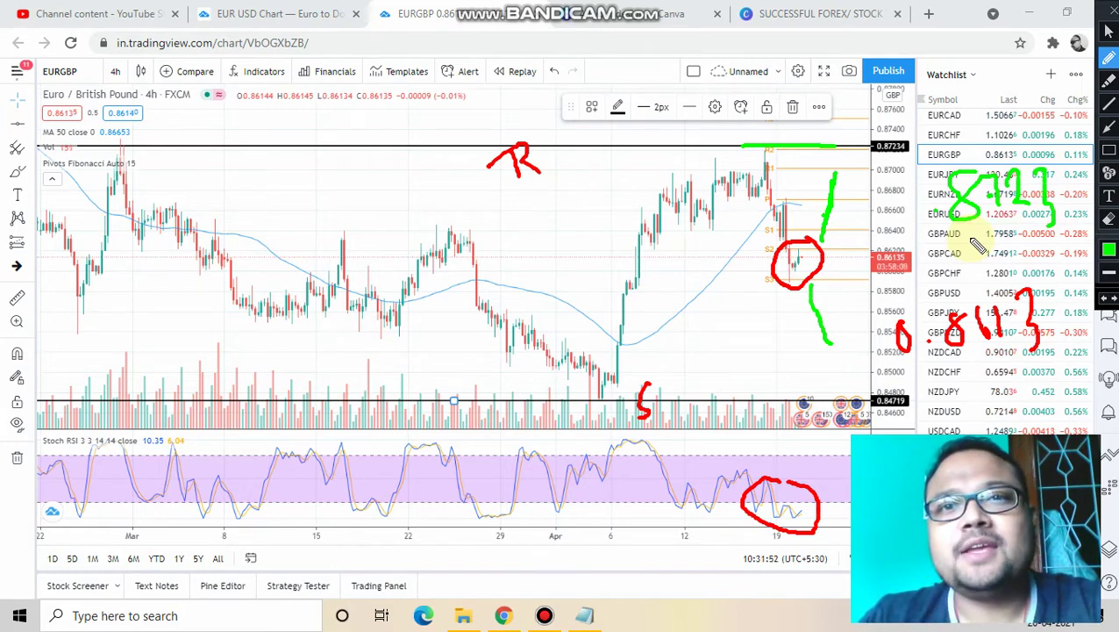
pyautogui.moveTo(418, 139)
pyautogui.mouseDown()
pyautogui.moveTo(418, 195)
pyautogui.moveTo(438, 195)
pyautogui.moveTo(439, 221)
pyautogui.moveTo(400, 193)
pyautogui.mouseUp()
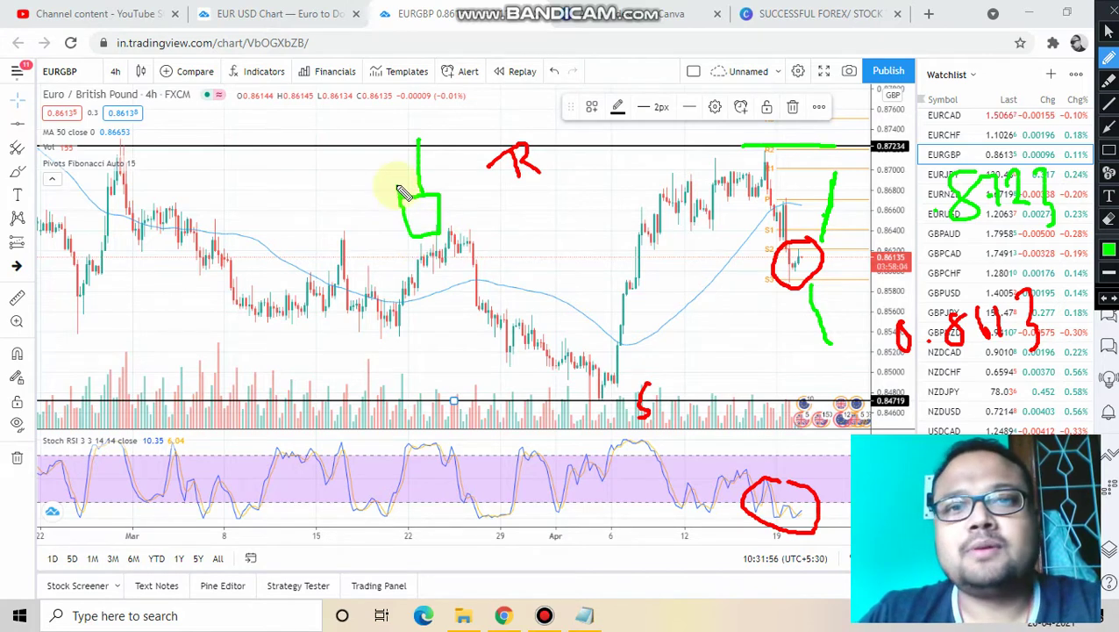
pyautogui.moveTo(478, 256)
pyautogui.mouseDown()
pyautogui.moveTo(456, 267)
pyautogui.moveTo(475, 295)
pyautogui.moveTo(485, 261)
pyautogui.mouseUp()
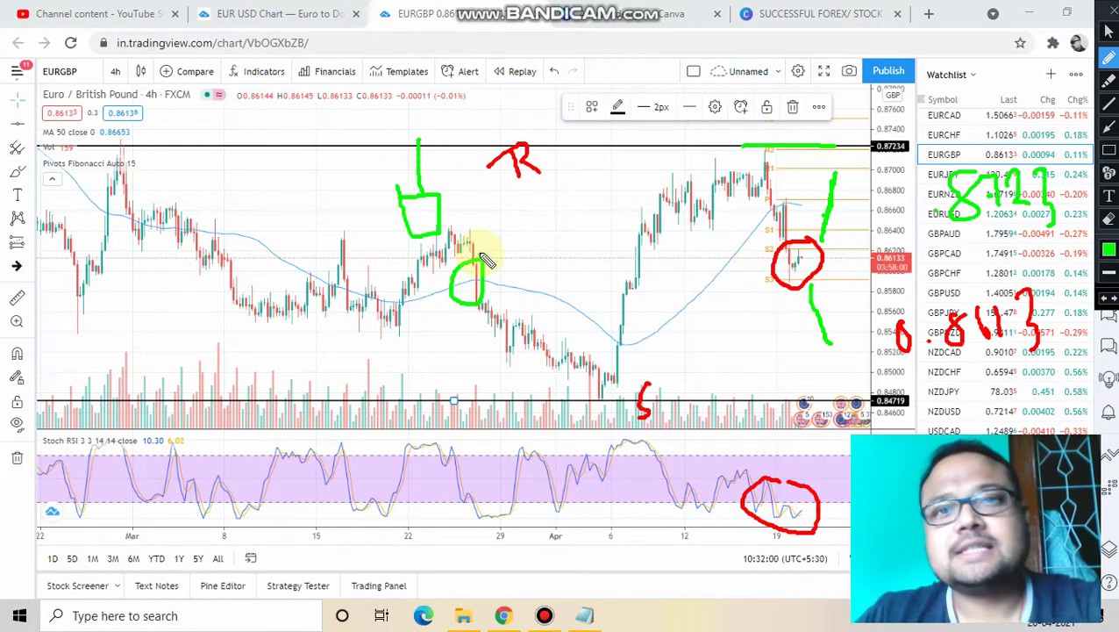
pyautogui.moveTo(960, 256)
pyautogui.mouseDown()
pyautogui.moveTo(943, 254)
pyautogui.moveTo(1052, 232)
pyautogui.moveTo(1020, 140)
pyautogui.moveTo(884, 184)
pyautogui.moveTo(910, 244)
pyautogui.mouseUp()
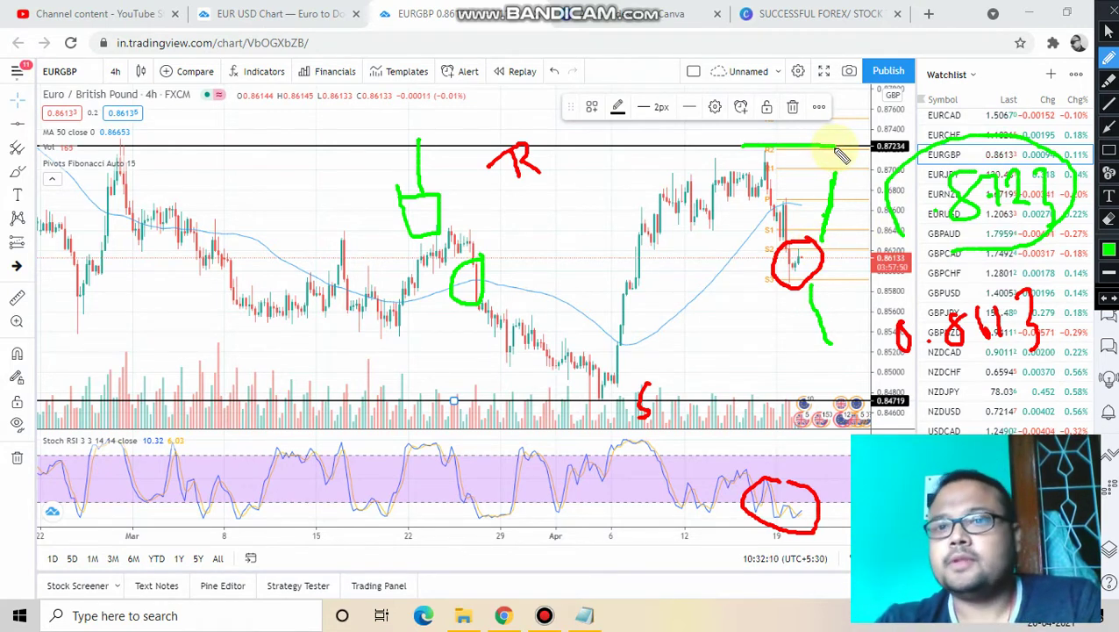
pyautogui.moveTo(814, 292); pyautogui.dragTo(836, 362)
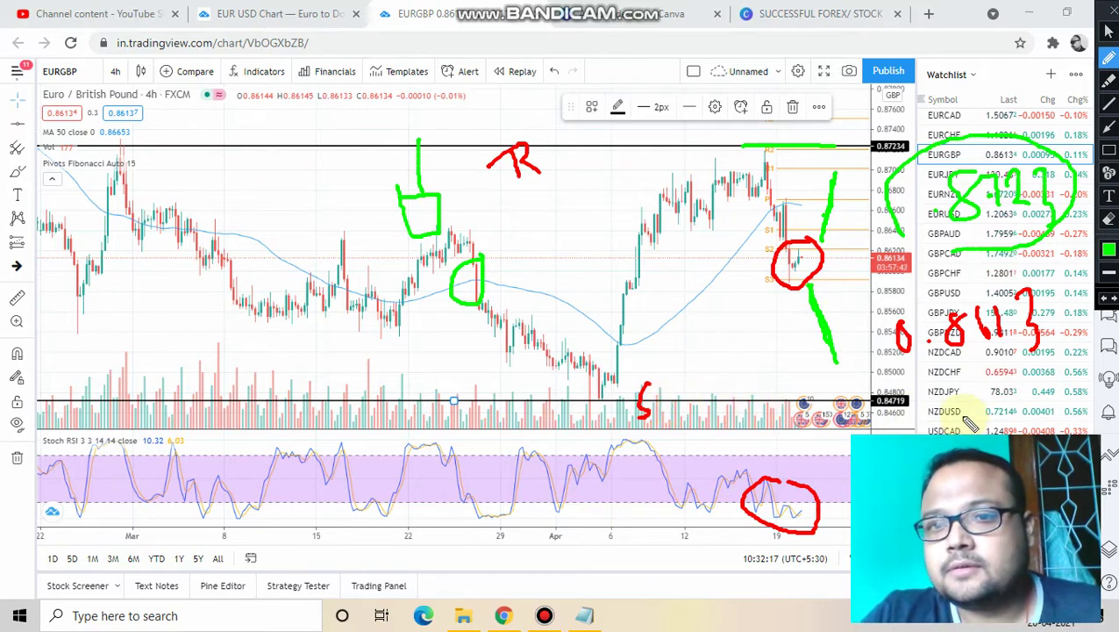
pyautogui.moveTo(986, 394)
pyautogui.mouseDown()
pyautogui.moveTo(998, 408)
pyautogui.moveTo(984, 366)
pyautogui.mouseUp()
pyautogui.click(1110, 253)
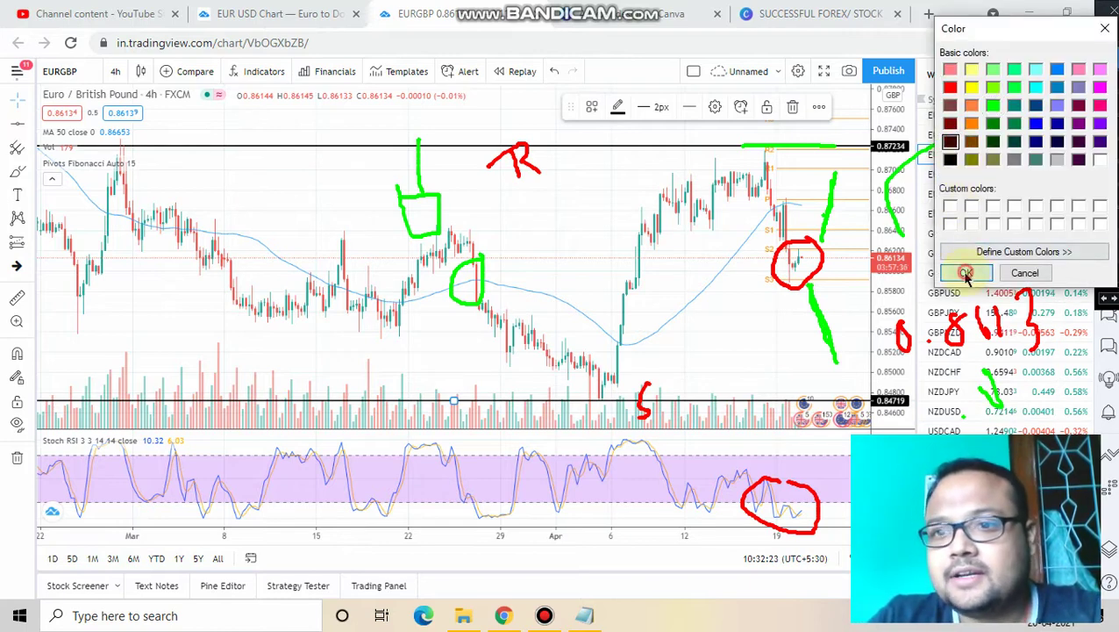
# Confirm dark brown as the brush colour and handwrite a brown price in the Stoch RSI pane
pyautogui.click(965, 272)
pyautogui.moveTo(252, 439)
pyautogui.mouseDown()
pyautogui.moveTo(282, 473)
pyautogui.moveTo(301, 475)
pyautogui.mouseUp()
pyautogui.moveTo(355, 425)
pyautogui.mouseDown()
pyautogui.moveTo(350, 457)
pyautogui.moveTo(351, 442)
pyautogui.moveTo(373, 452)
pyautogui.moveTo(361, 445)
pyautogui.mouseUp()
pyautogui.moveTo(406, 400)
pyautogui.mouseDown()
pyautogui.moveTo(425, 456)
pyautogui.moveTo(412, 475)
pyautogui.mouseUp()
pyautogui.moveTo(461, 384)
pyautogui.mouseDown()
pyautogui.moveTo(469, 452)
pyautogui.moveTo(458, 386)
pyautogui.mouseUp()
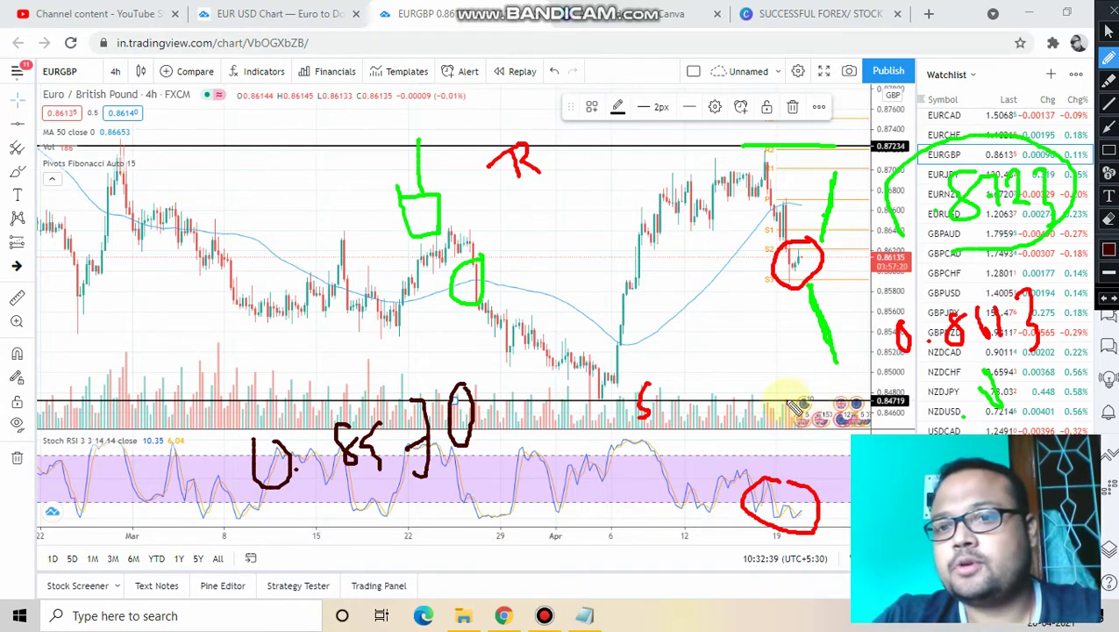
# In brown, trace the support level, draw a T shape, an arrow up from support, and an S near the recent top
pyautogui.moveTo(791, 400); pyautogui.dragTo(860, 404)
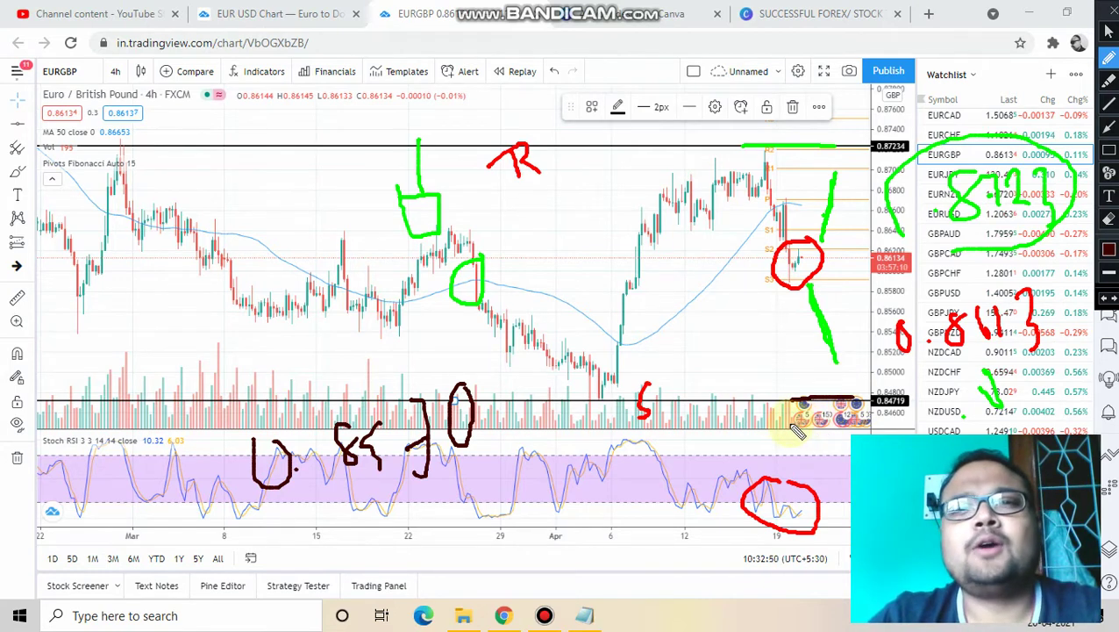
pyautogui.moveTo(727, 450)
pyautogui.mouseDown()
pyautogui.moveTo(726, 484)
pyautogui.moveTo(753, 411)
pyautogui.moveTo(691, 428)
pyautogui.moveTo(693, 454)
pyautogui.mouseUp()
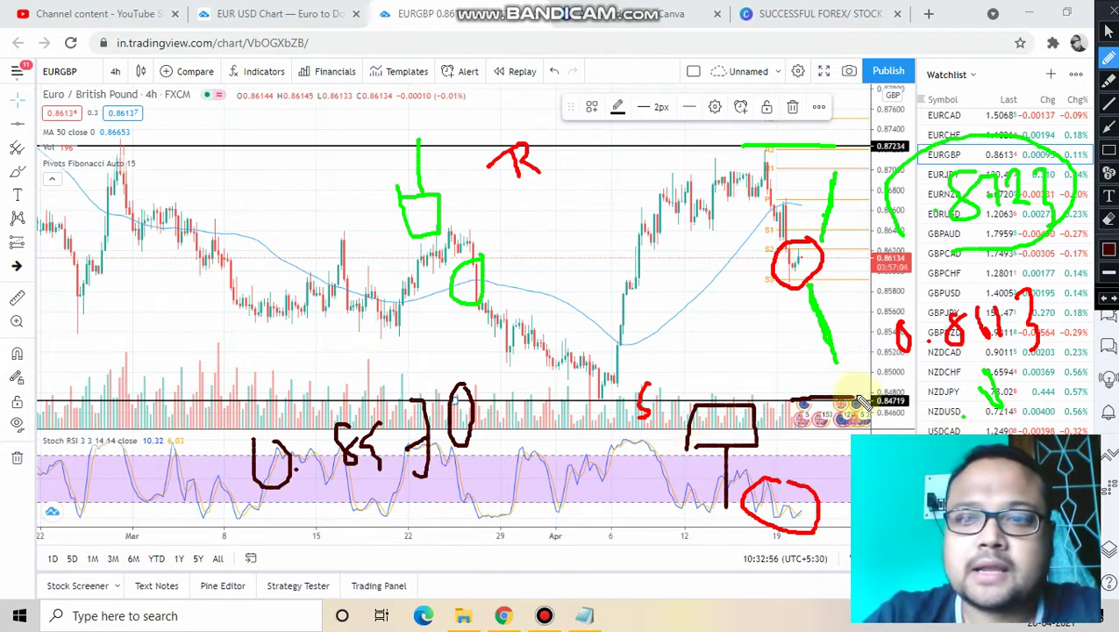
pyautogui.moveTo(857, 394); pyautogui.dragTo(914, 362)
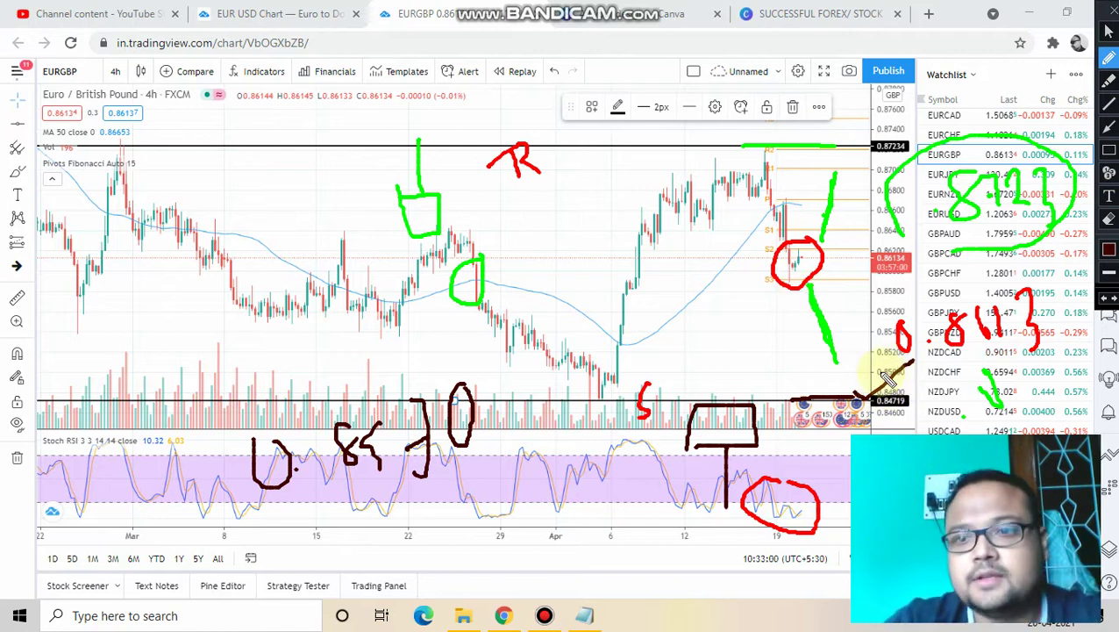
pyautogui.moveTo(905, 406)
pyautogui.mouseDown()
pyautogui.moveTo(920, 391)
pyautogui.moveTo(932, 397)
pyautogui.moveTo(923, 416)
pyautogui.mouseUp()
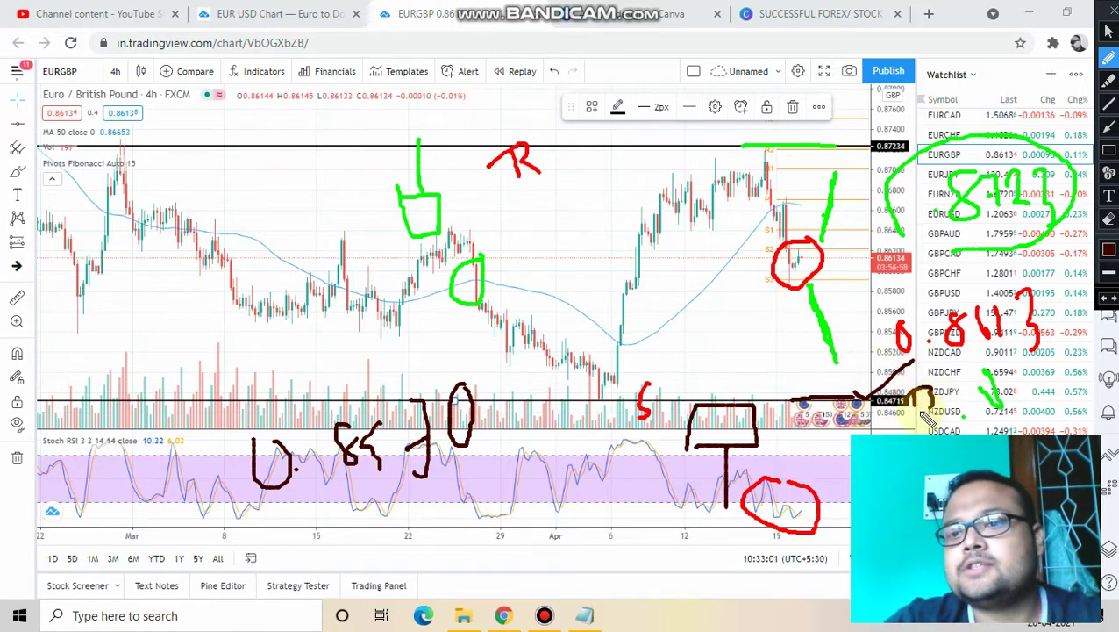
pyautogui.moveTo(794, 179)
pyautogui.mouseDown()
pyautogui.moveTo(789, 165)
pyautogui.moveTo(792, 191)
pyautogui.mouseUp()
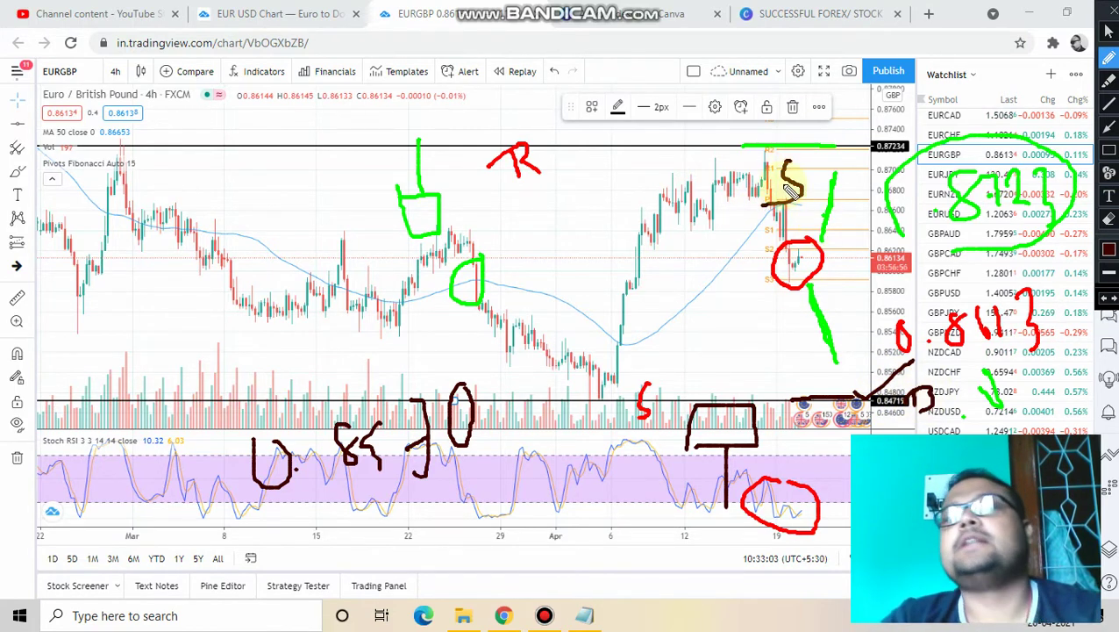
pyautogui.moveTo(721, 135); pyautogui.dragTo(733, 174)
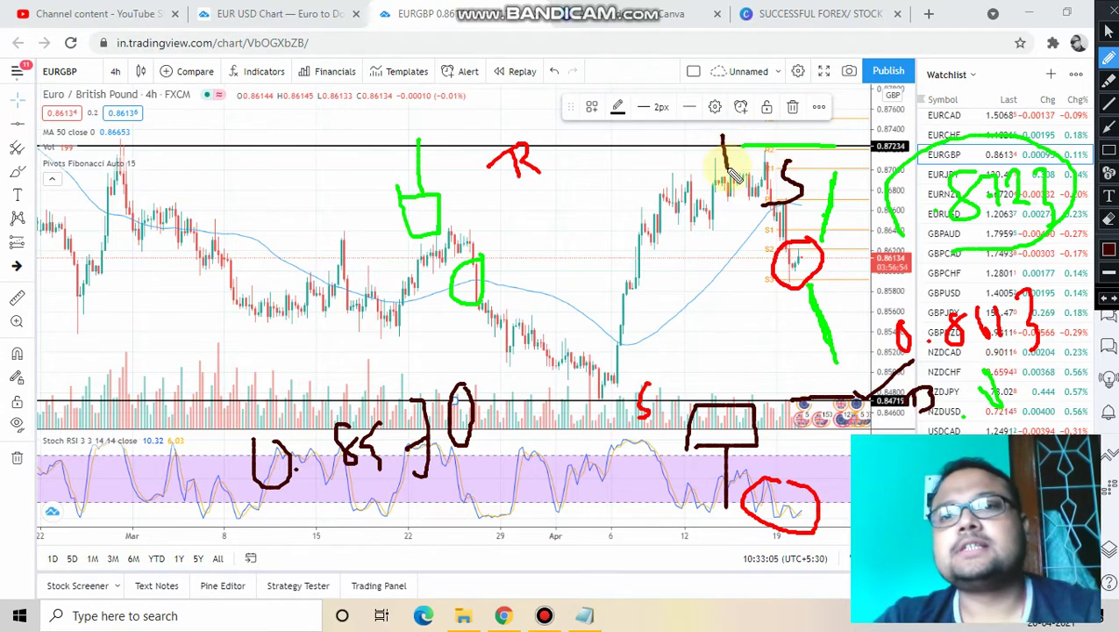